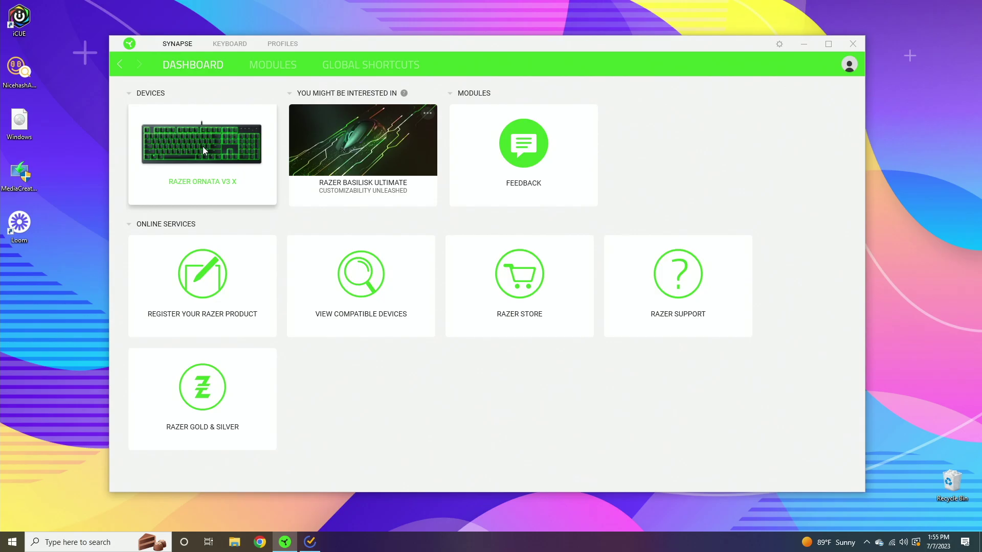
- Open the Razer Ornata V3 X settings and add a new keyboard profile
click(203, 146)
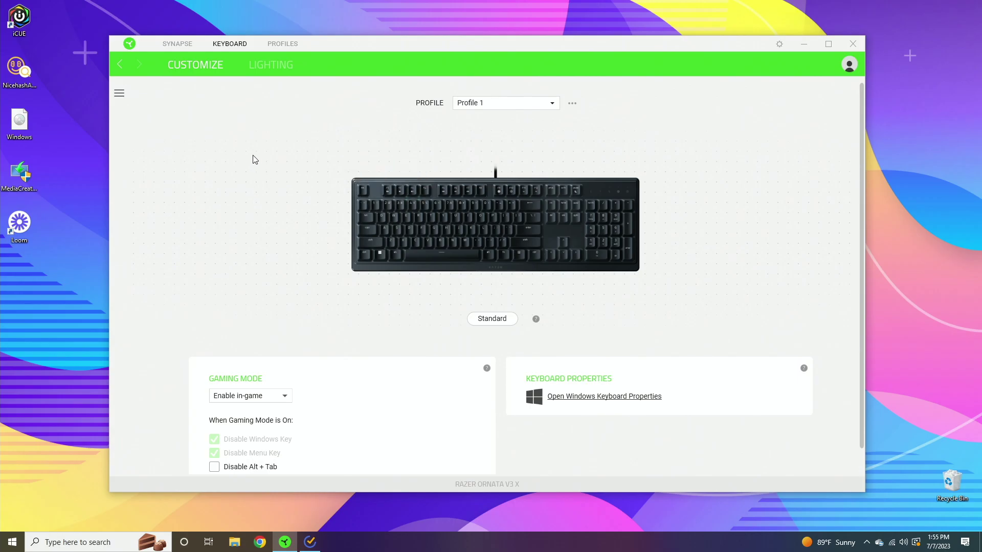
click(468, 102)
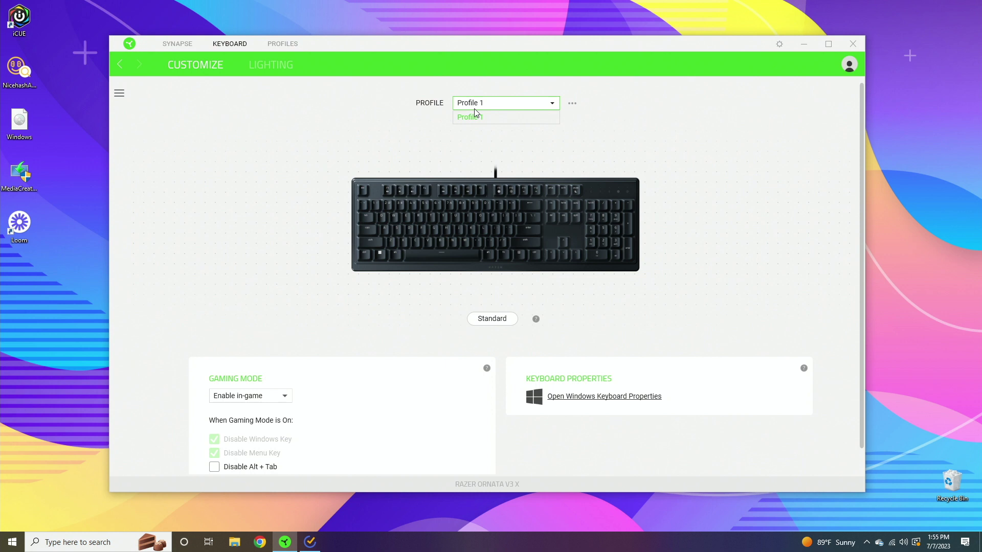
click(581, 108)
click(571, 104)
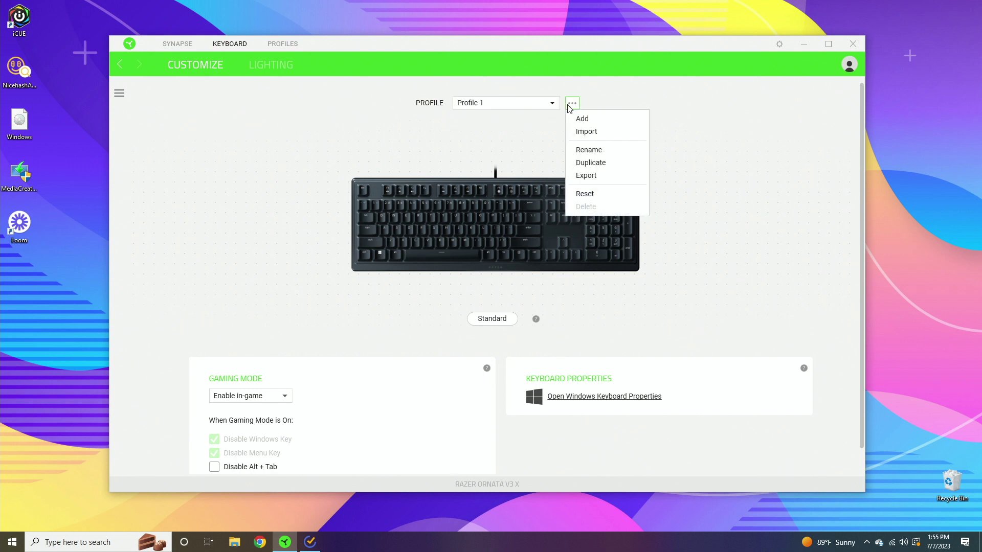
click(583, 120)
- Rename the new keyboard profile to 'Profile 2'
click(513, 104)
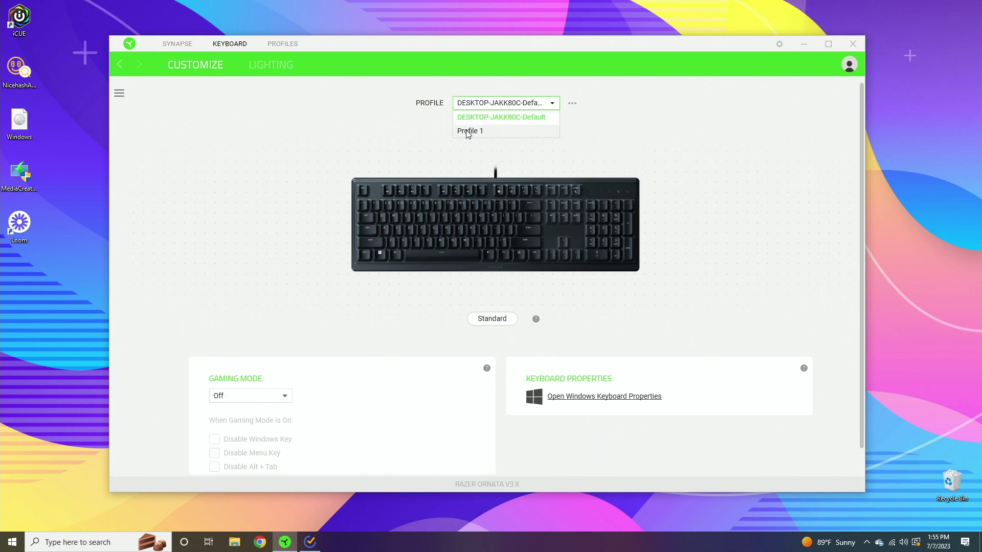
click(528, 120)
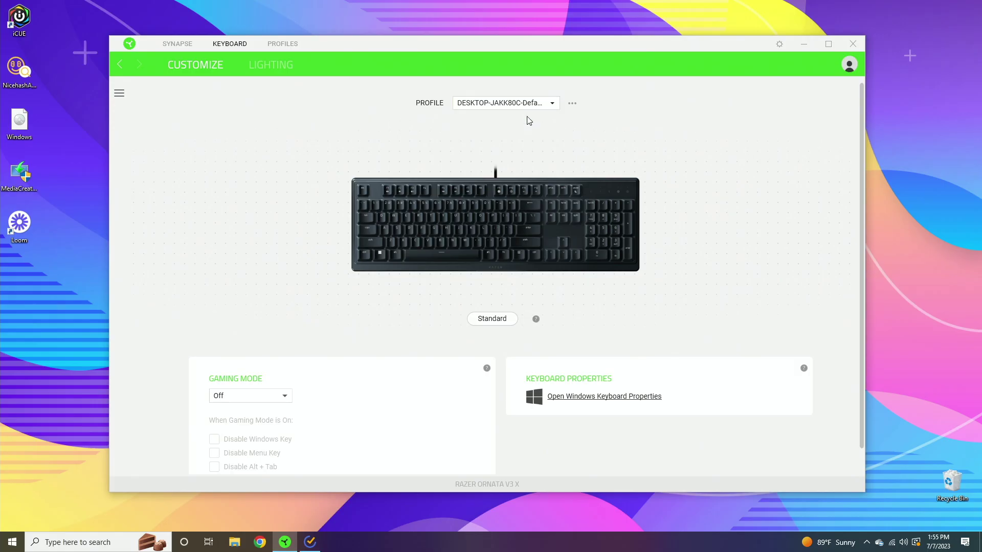
click(570, 104)
click(589, 151)
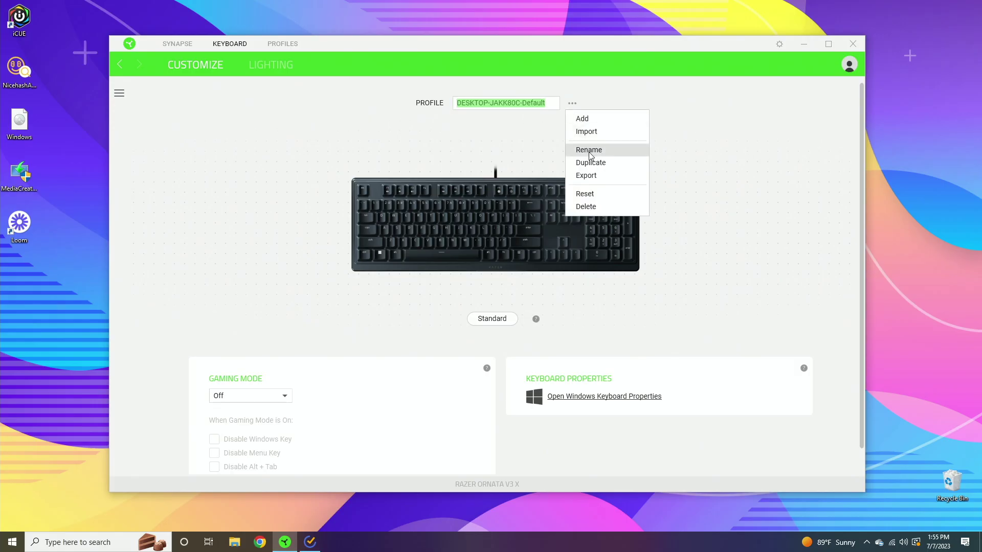
text(Profi)
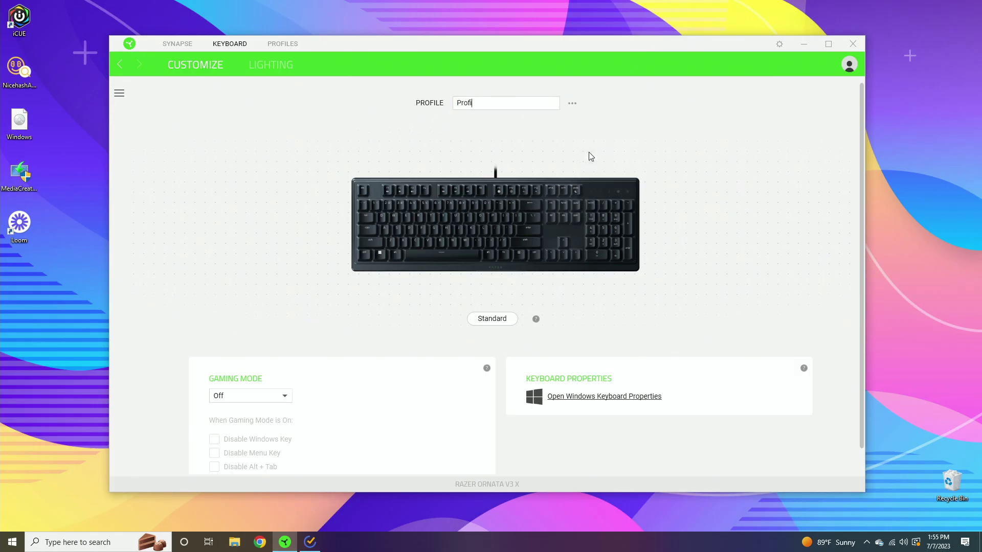
text(le 2)
key(Return)
click(571, 104)
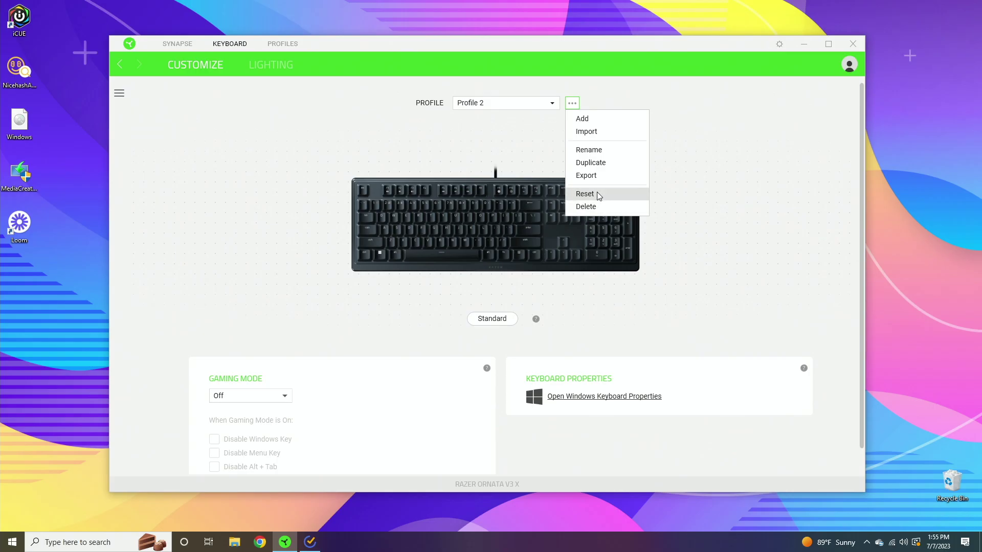
- Reset Profile 2 to defaults, then switch Gaming Mode from Always on to Enable in-game
click(594, 207)
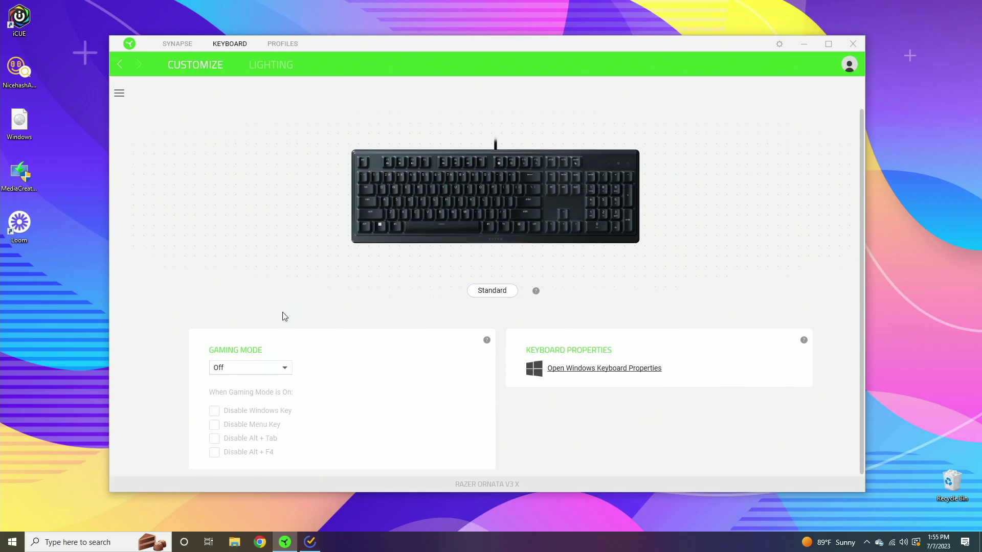
click(257, 366)
click(256, 399)
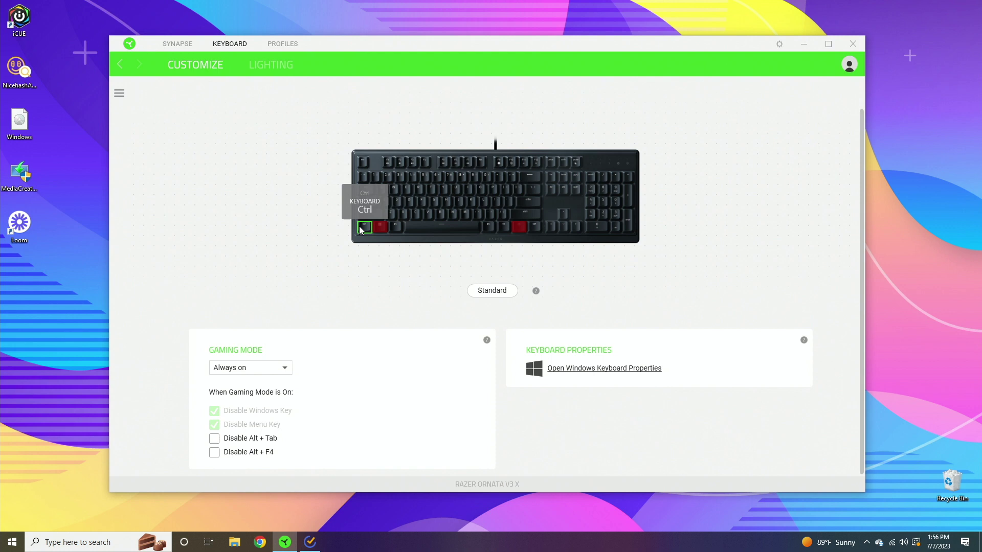
click(248, 368)
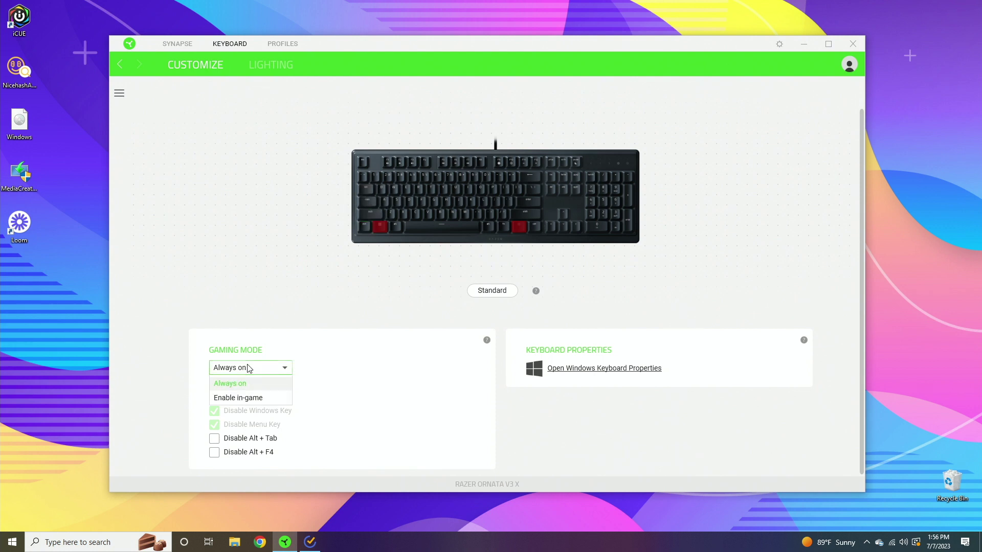
click(245, 410)
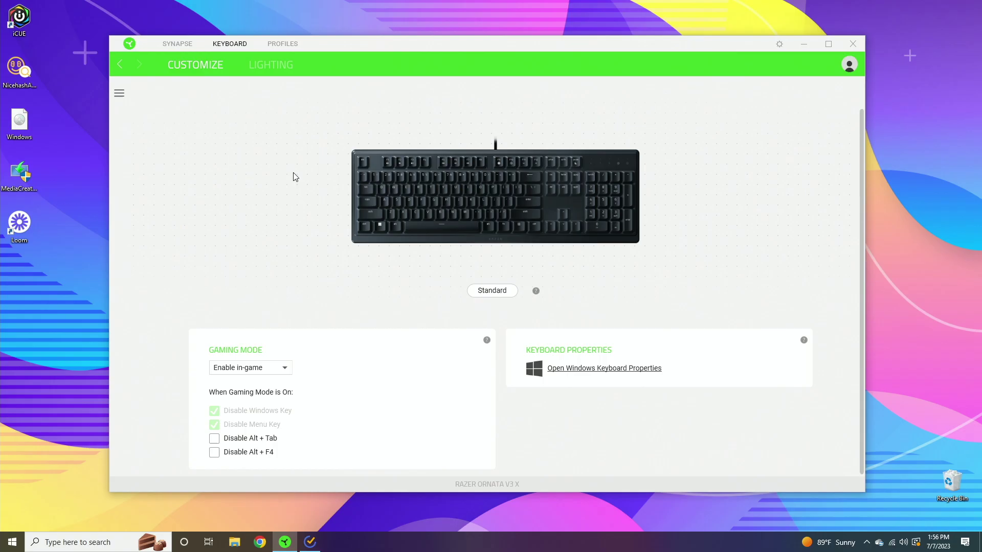
- On the Lighting page, set brightness to 100 and try the Switch Off Lighting checkboxes
click(277, 63)
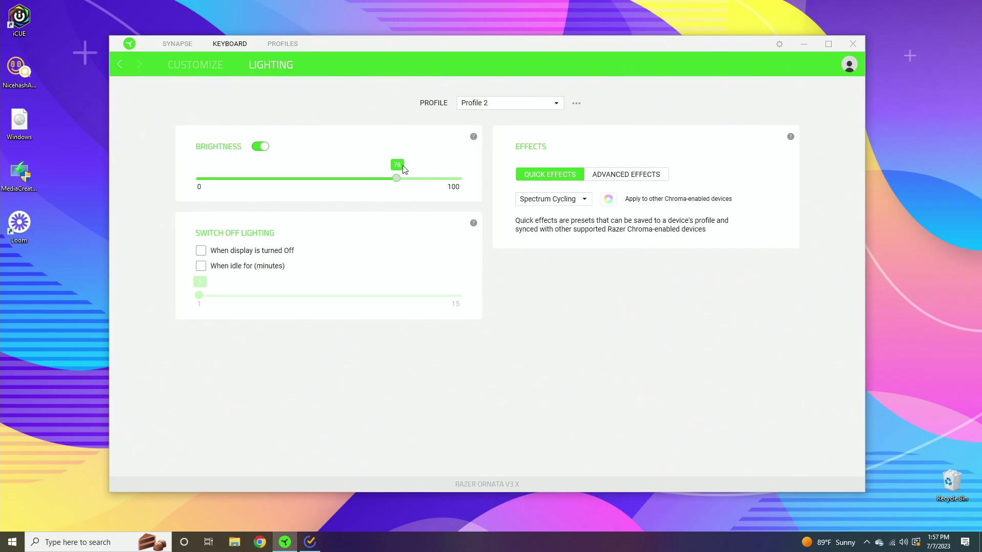
drag(397, 178, 333, 192)
click(270, 255)
click(279, 257)
click(258, 268)
- Cycle the quick lighting effect through Audio Meter, Breathing and Spectrum Cycling
click(547, 199)
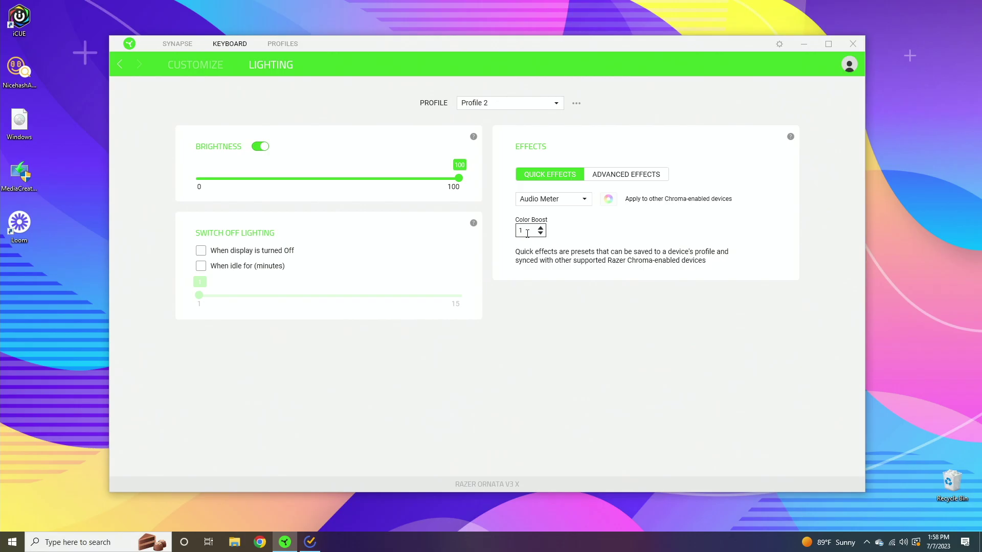
click(572, 203)
click(542, 227)
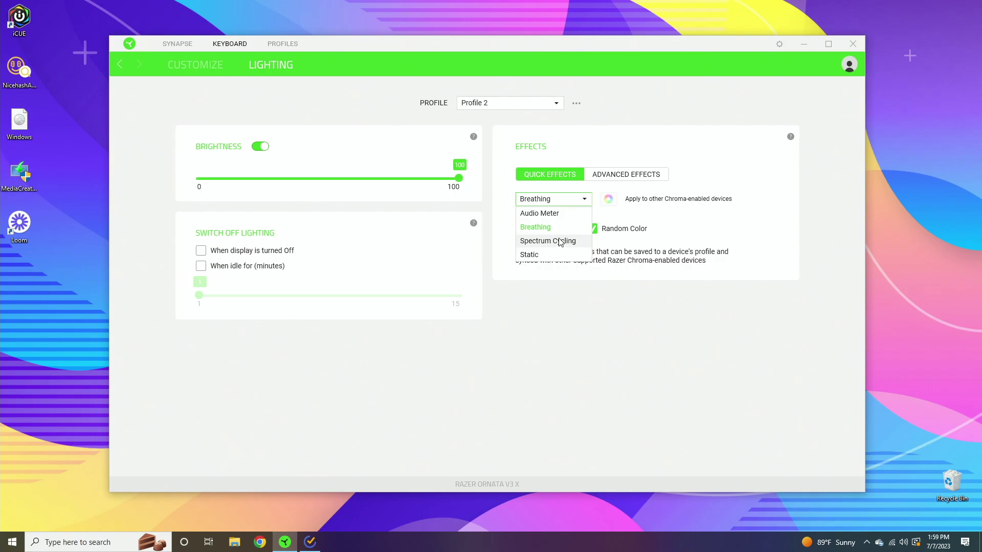
click(560, 242)
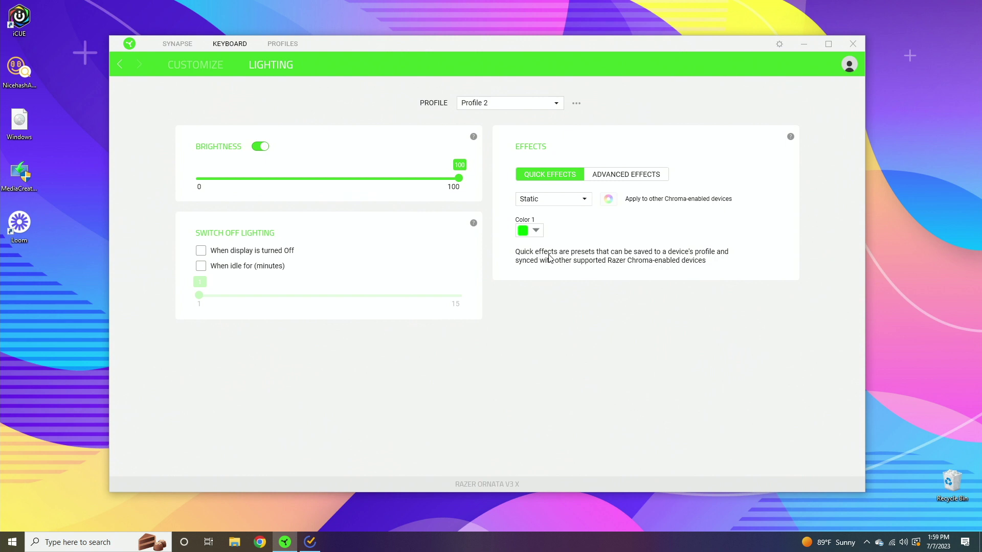
- Define a custom light-blue colour for the Static lighting effect
click(535, 230)
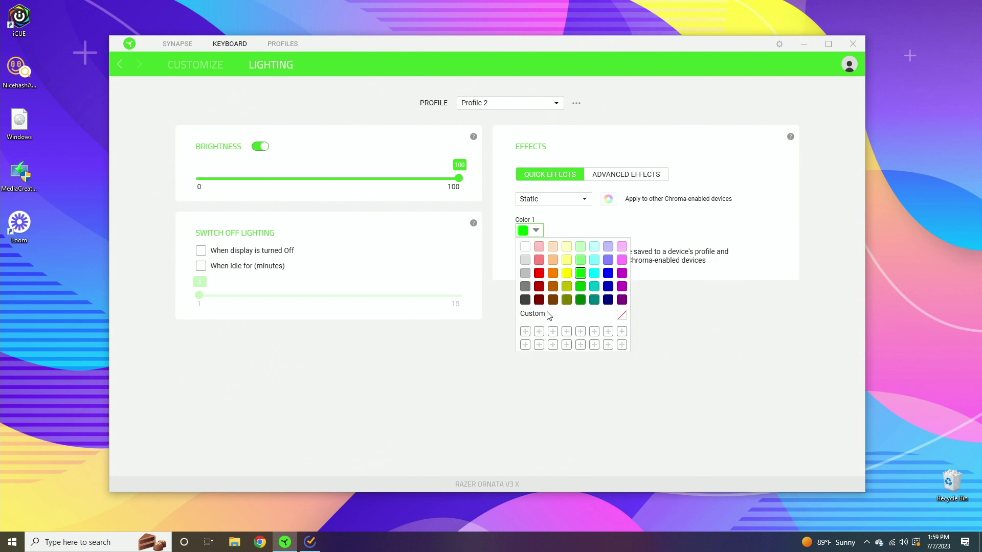
click(524, 331)
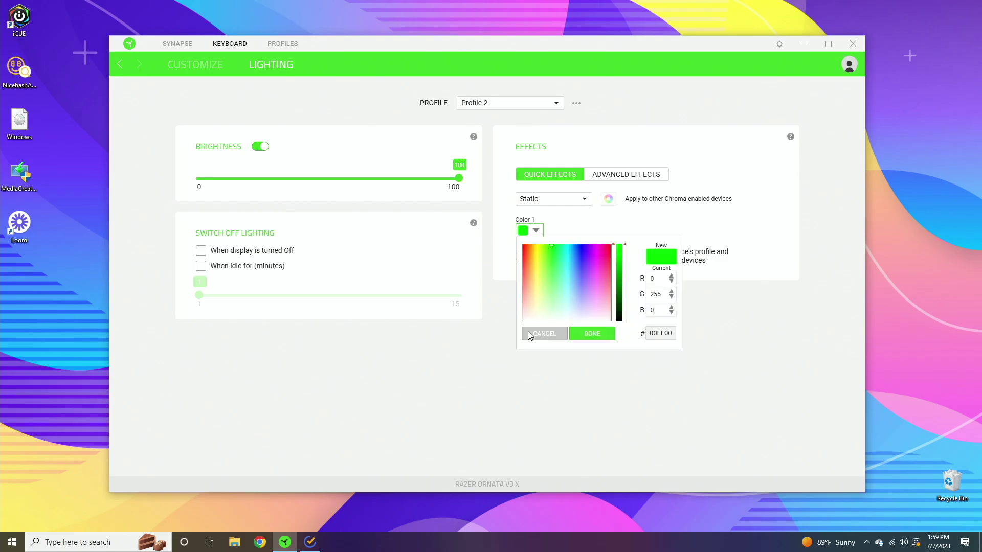
click(566, 290)
click(548, 276)
click(560, 302)
click(555, 279)
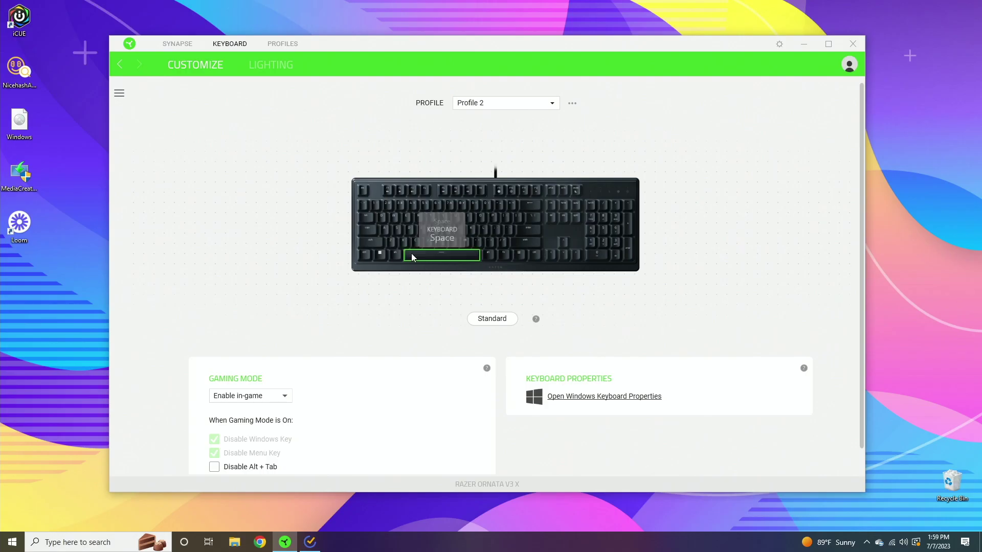
- Remap the S key as a keyboard function with Turbo enabled and its speed edited
click(397, 231)
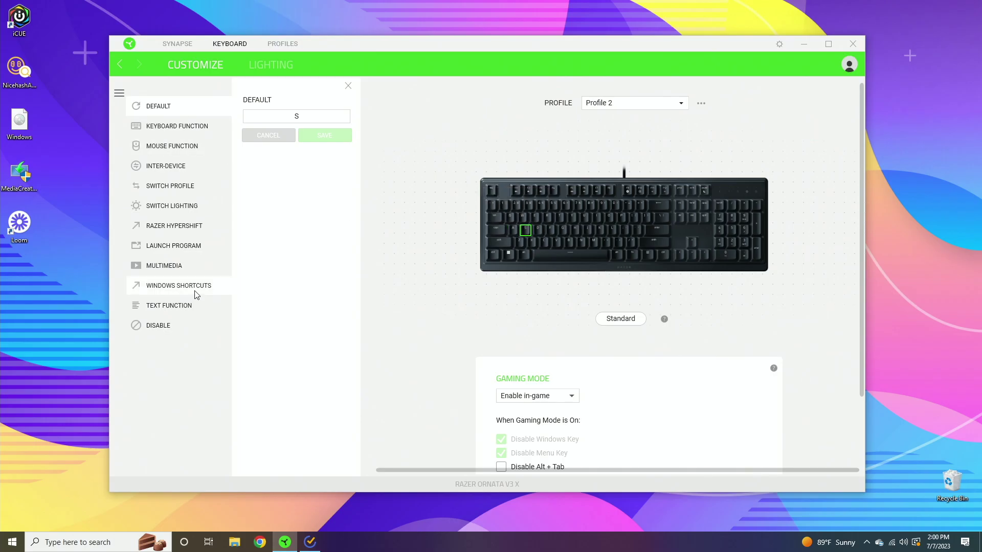
click(183, 130)
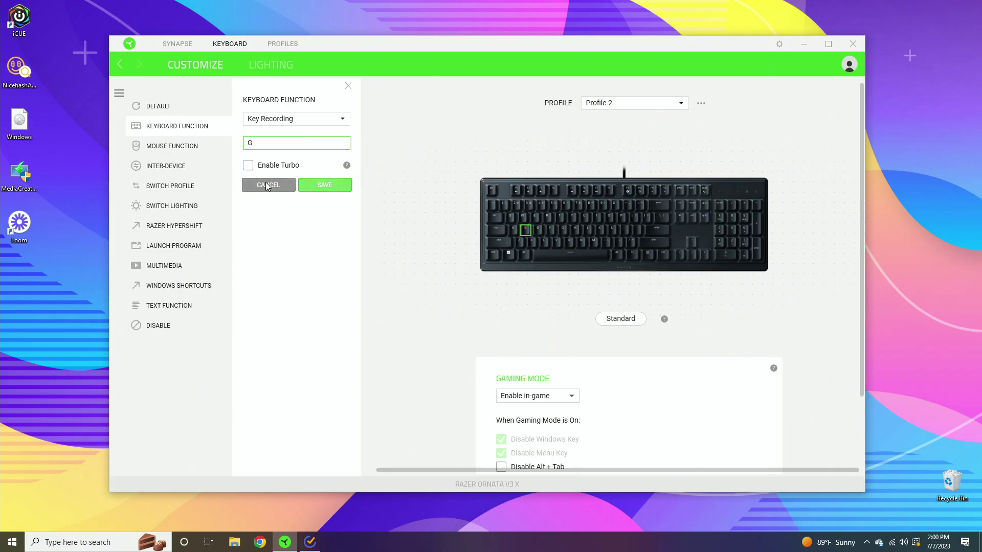
click(248, 165)
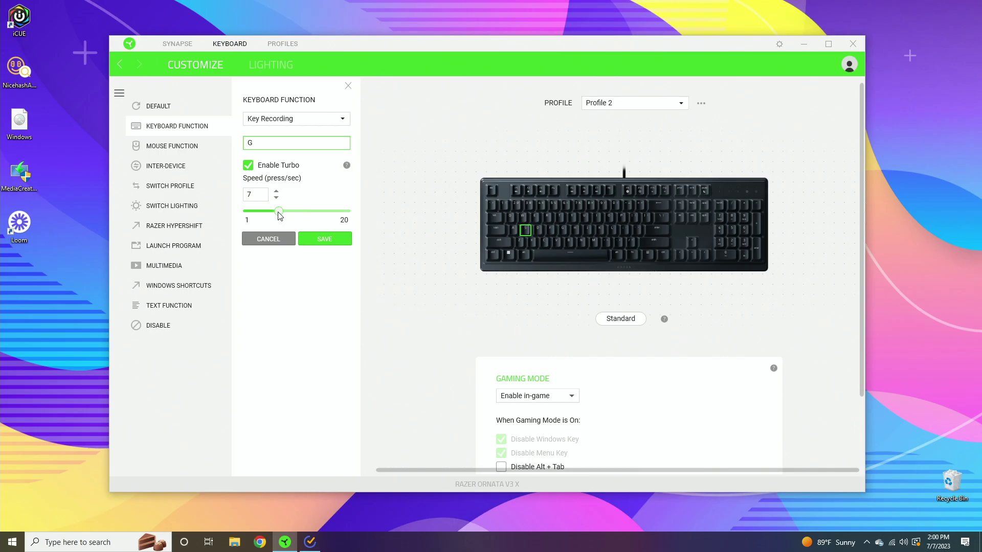
click(252, 193)
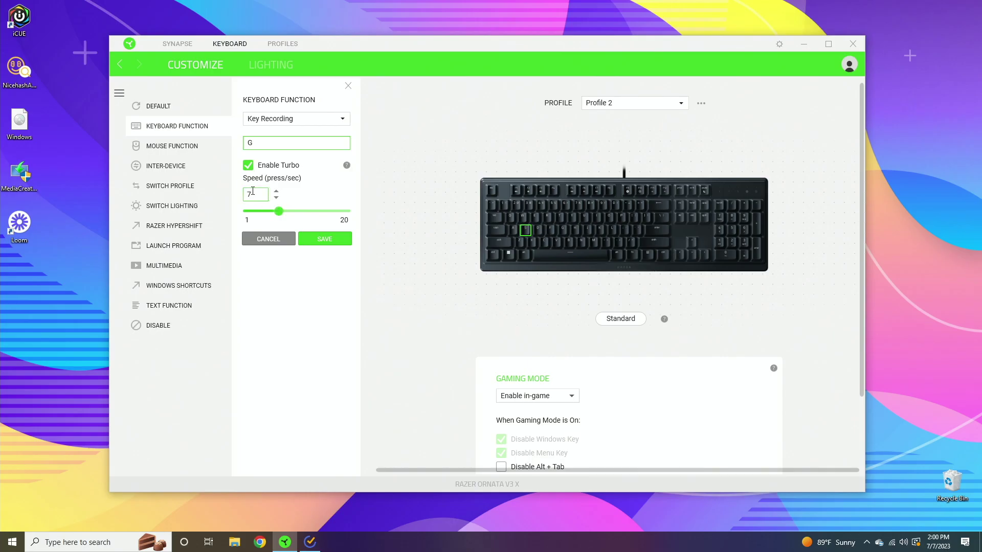
- Browse the Alphanumeric and Function key lists for the S key remap
click(276, 120)
click(281, 147)
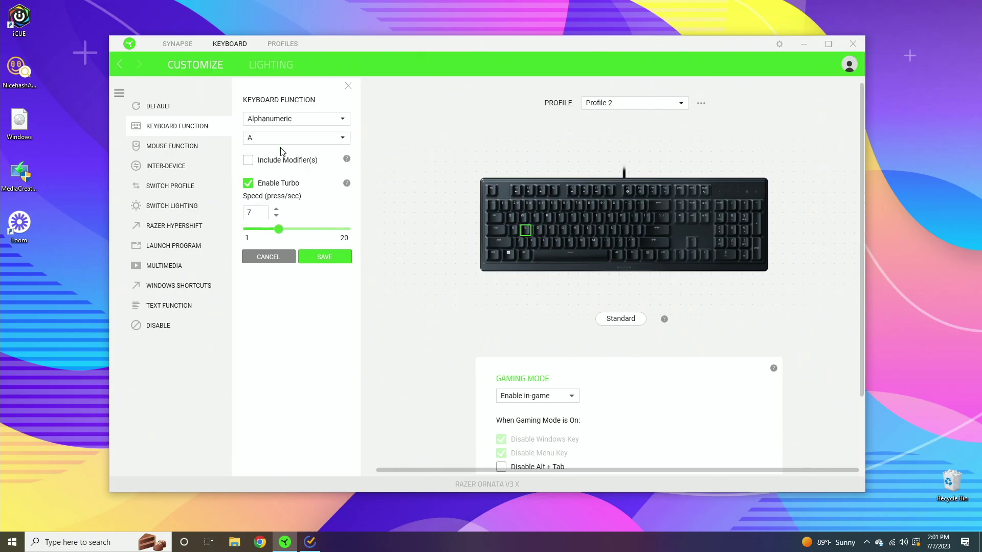
click(281, 143)
scroll(278, 197, down, 2)
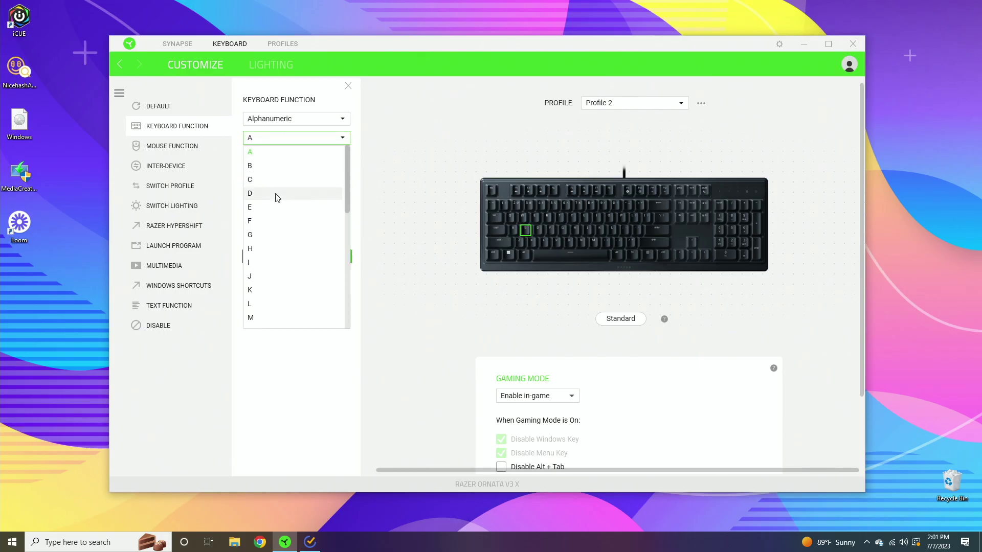
scroll(276, 204, down, 2)
scroll(276, 212, up, 5)
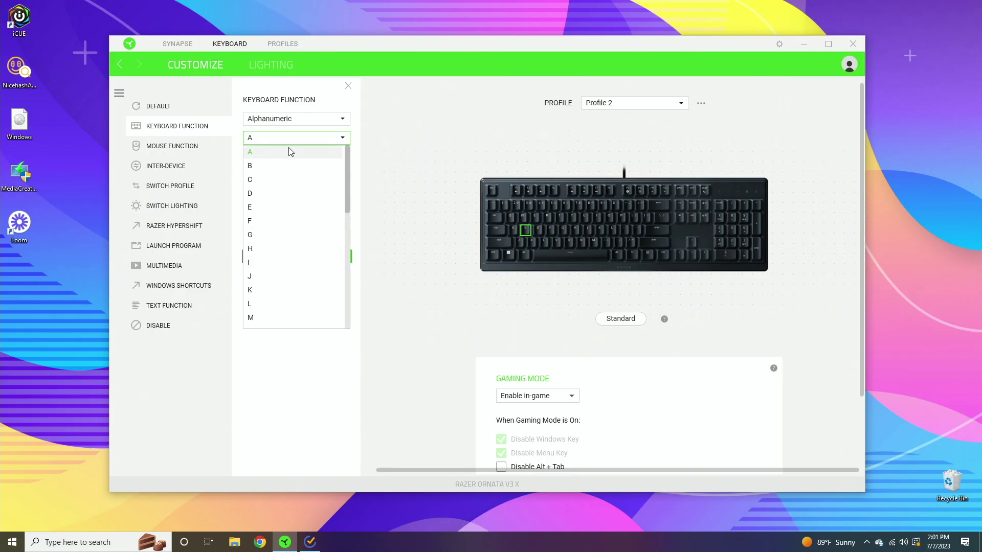
click(264, 120)
click(276, 190)
click(279, 138)
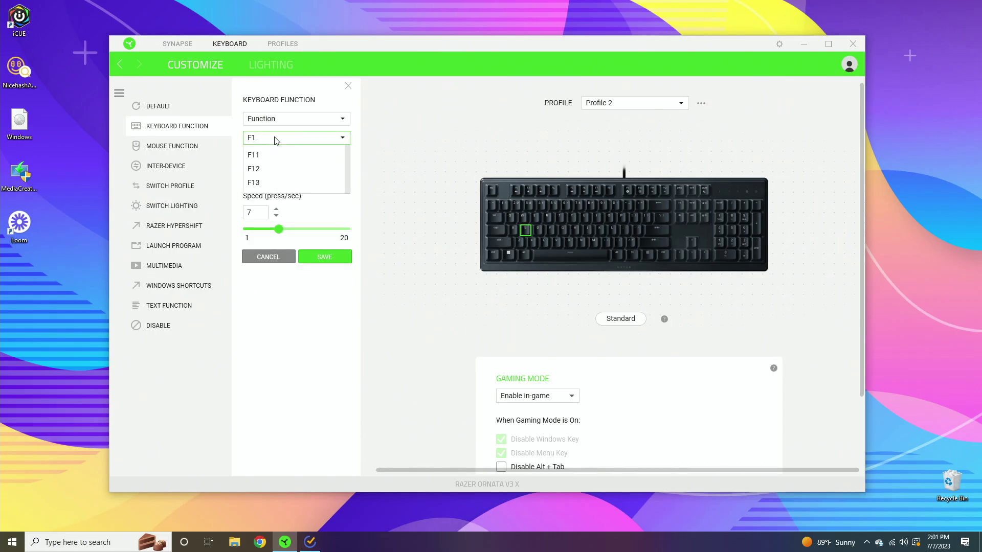
scroll(267, 192, down, 3)
scroll(268, 195, up, 3)
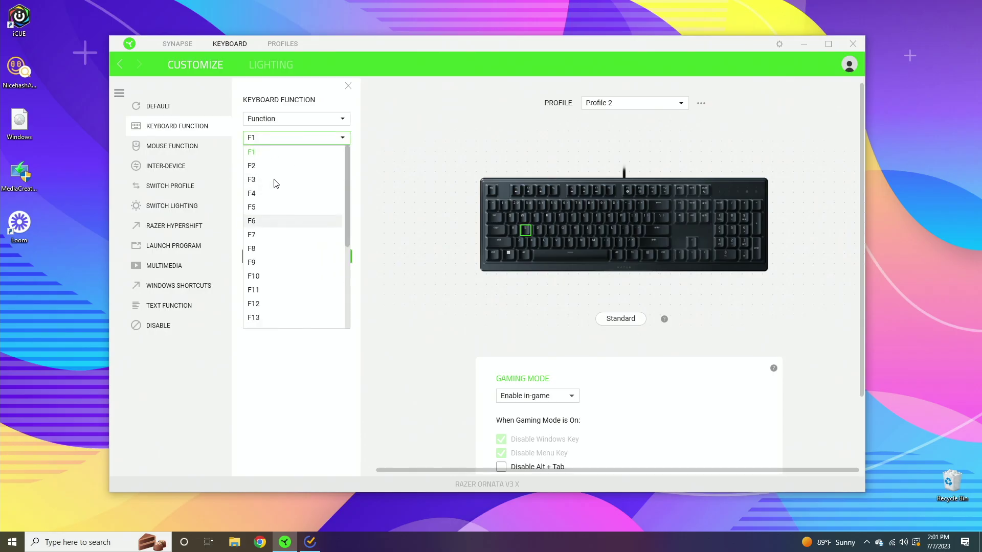
- Browse the Numpad and Navigation key lists for the S key remap
click(285, 118)
click(276, 207)
click(276, 138)
scroll(281, 198, down, 2)
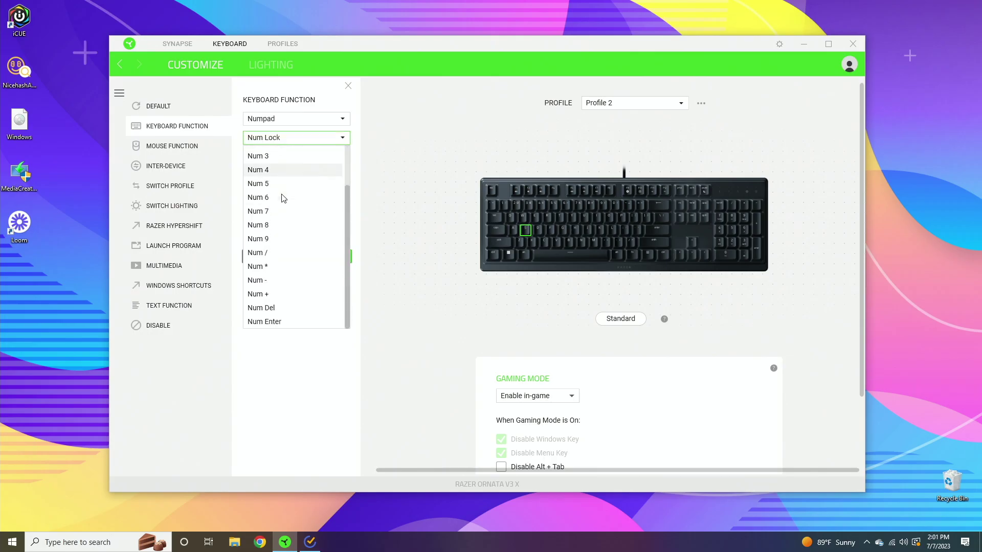
scroll(284, 198, up, 2)
click(285, 118)
click(281, 191)
click(287, 138)
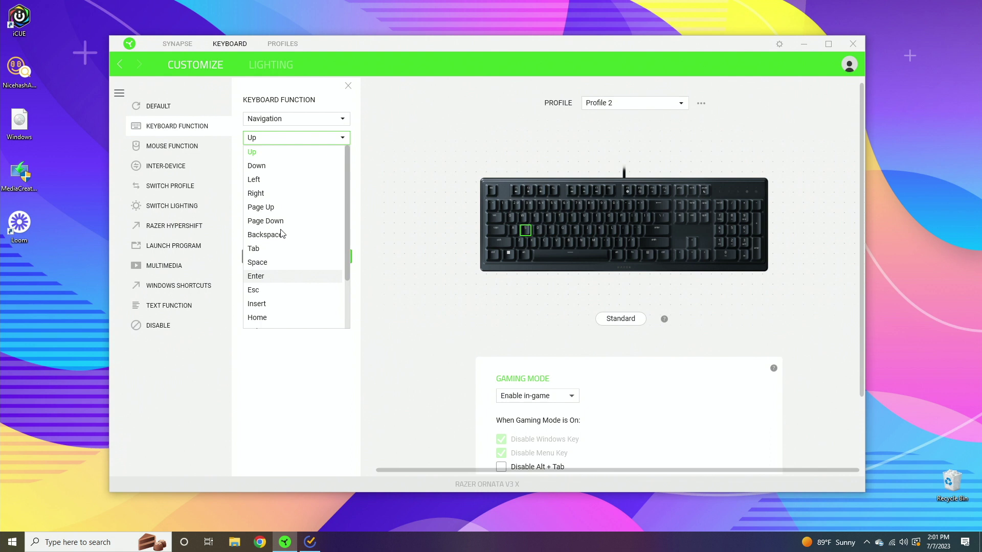
click(286, 119)
- Set the S key remap to Modifiers with Alt, browse Symbols, then show Mouse Function
click(285, 118)
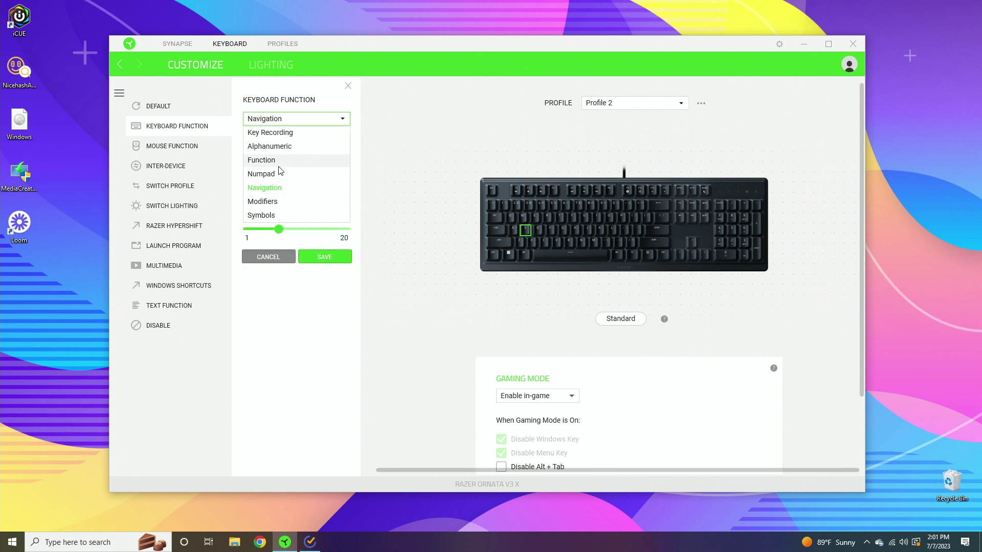
click(279, 201)
click(278, 139)
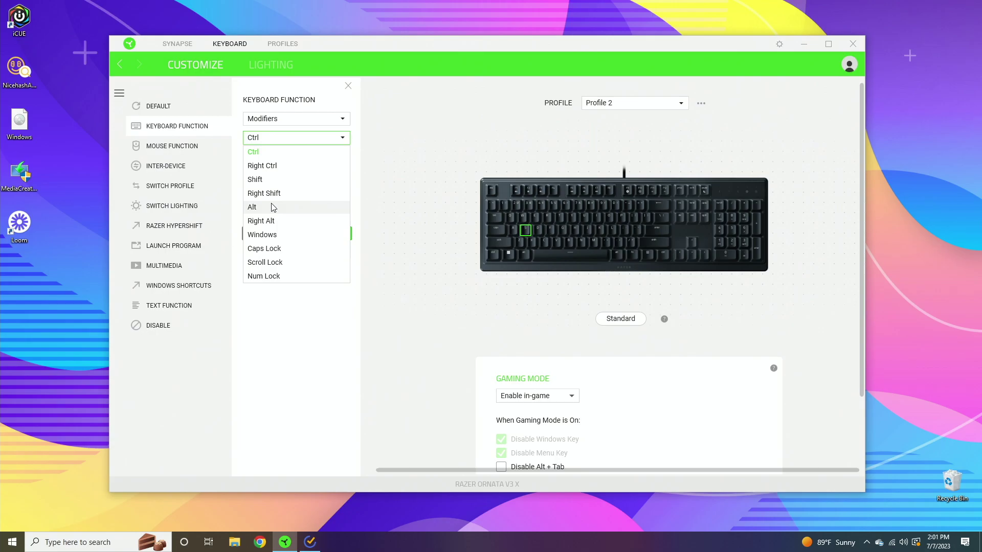
click(273, 207)
click(286, 118)
click(279, 217)
click(287, 138)
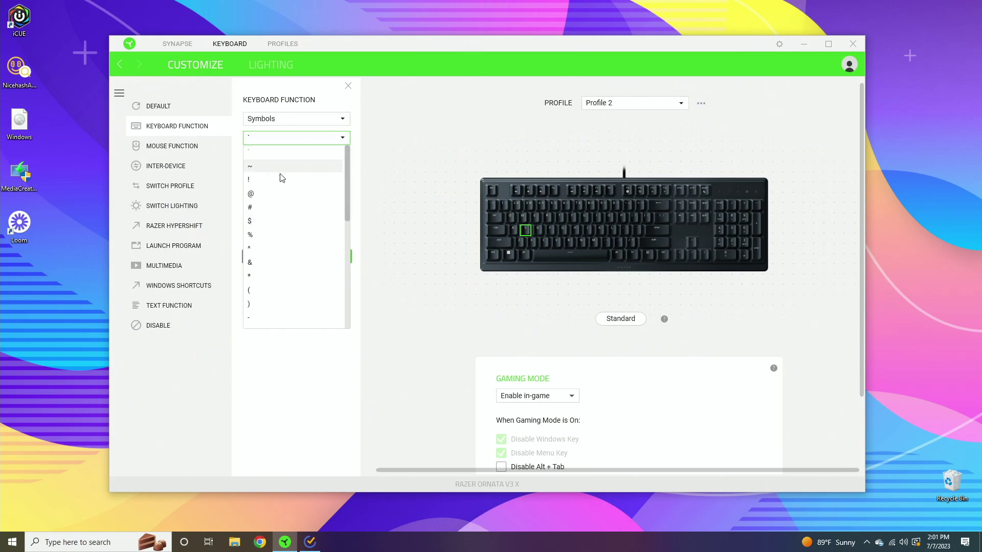
scroll(266, 241, down, 5)
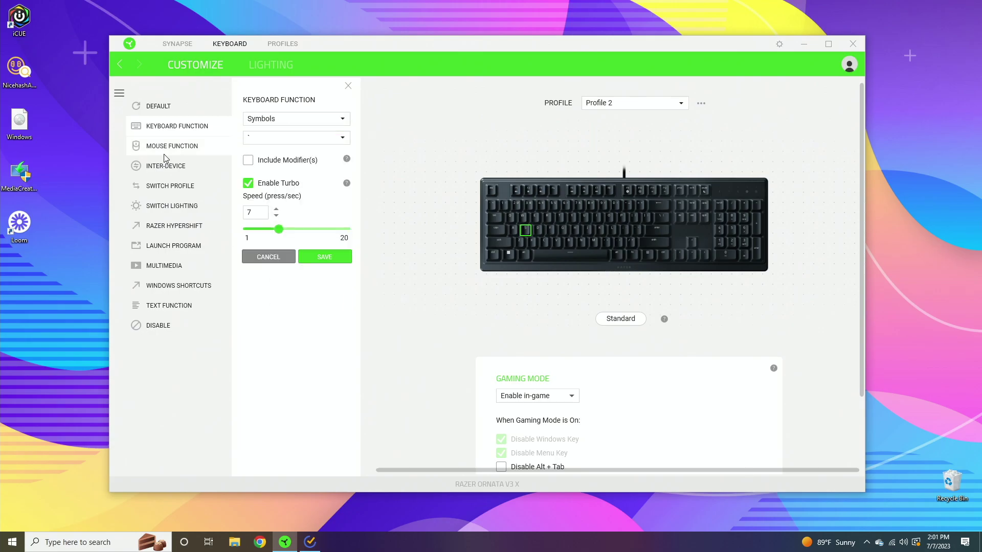
click(184, 145)
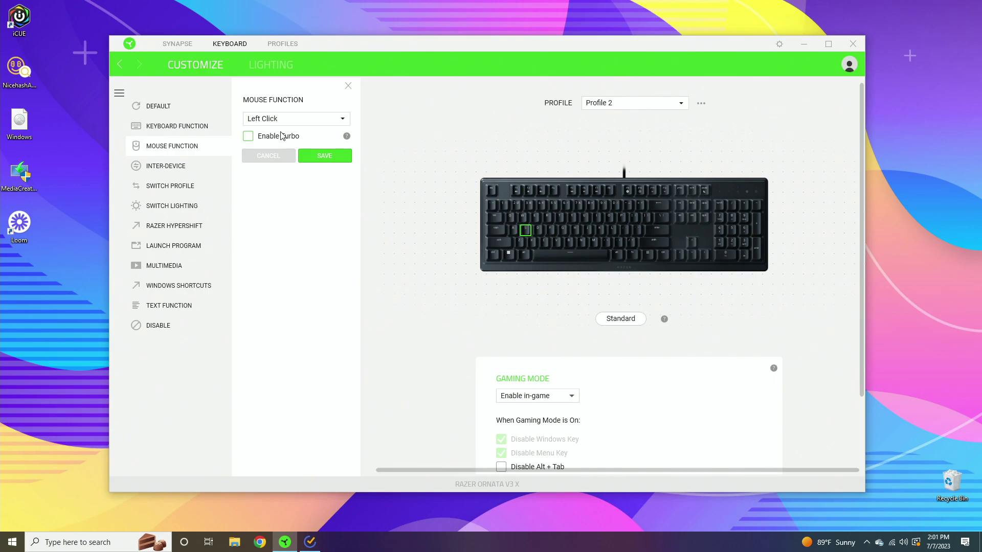
- Browse the Left Click mouse-function list, then show the S key's Inter-Device options
click(267, 119)
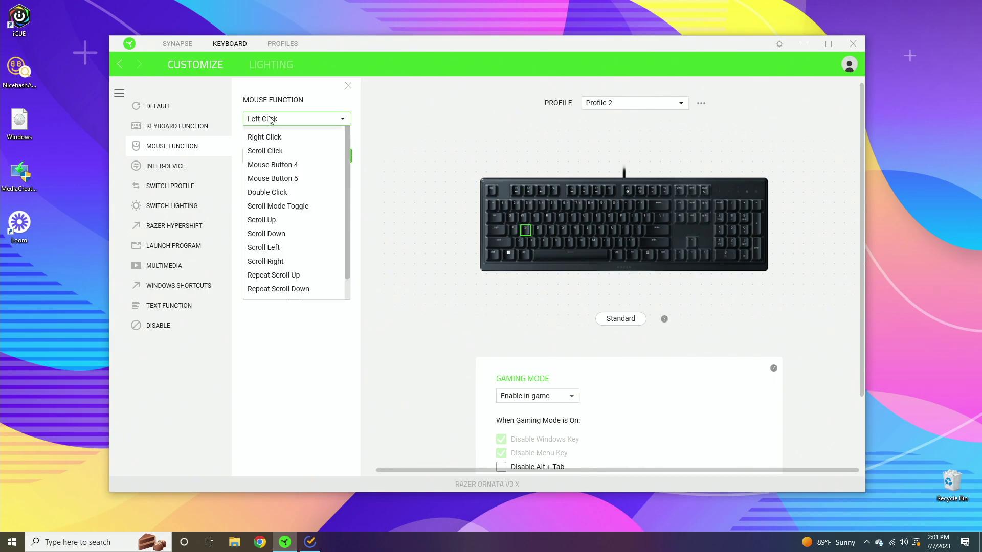
drag(348, 159, 345, 194)
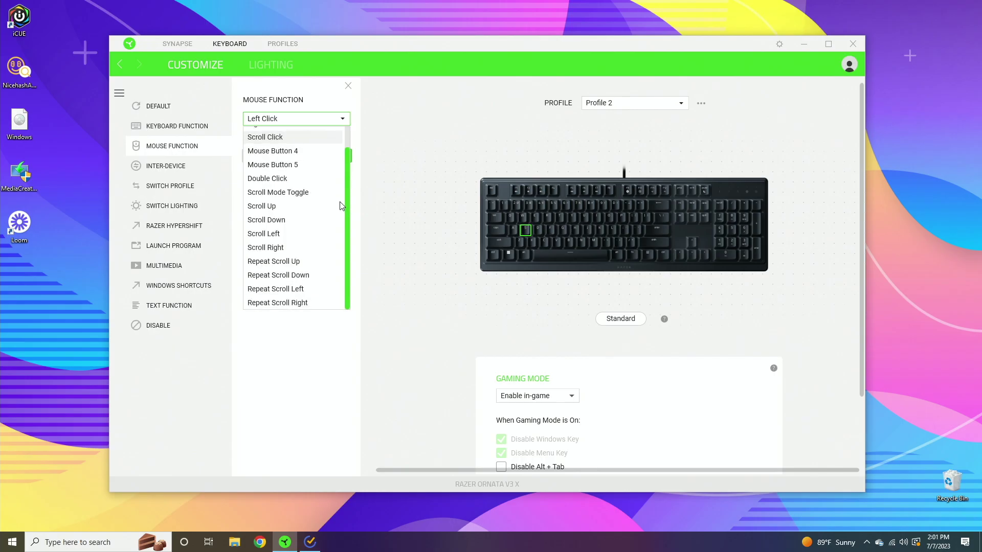
click(166, 166)
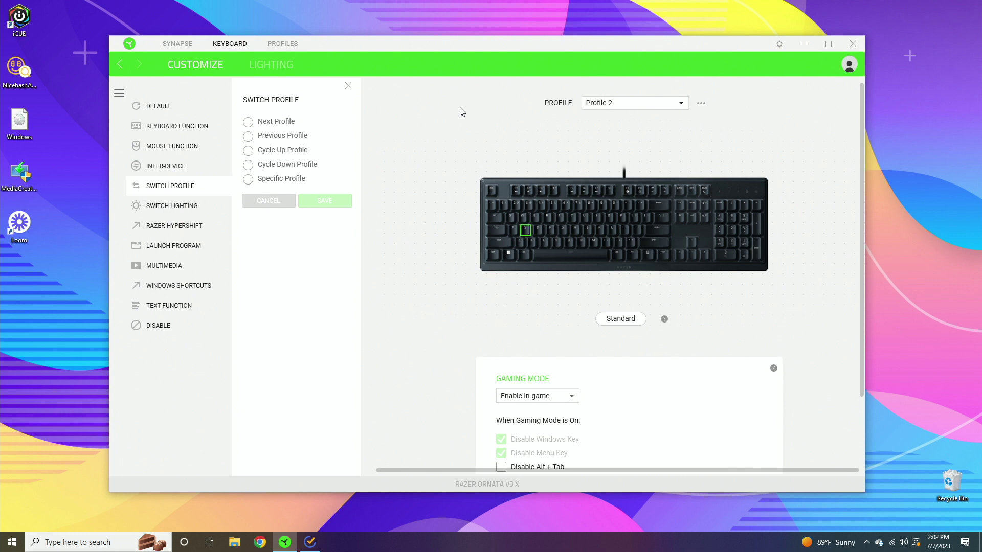
- Switch to Profile 1, cancel the Next Profile assignment, and reselect the S key
click(604, 101)
click(609, 117)
click(276, 121)
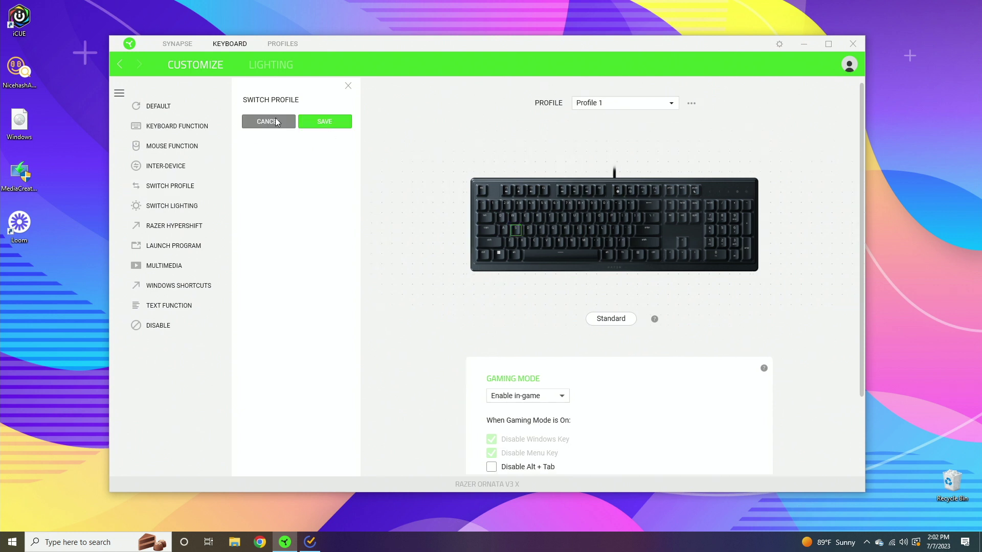
click(268, 200)
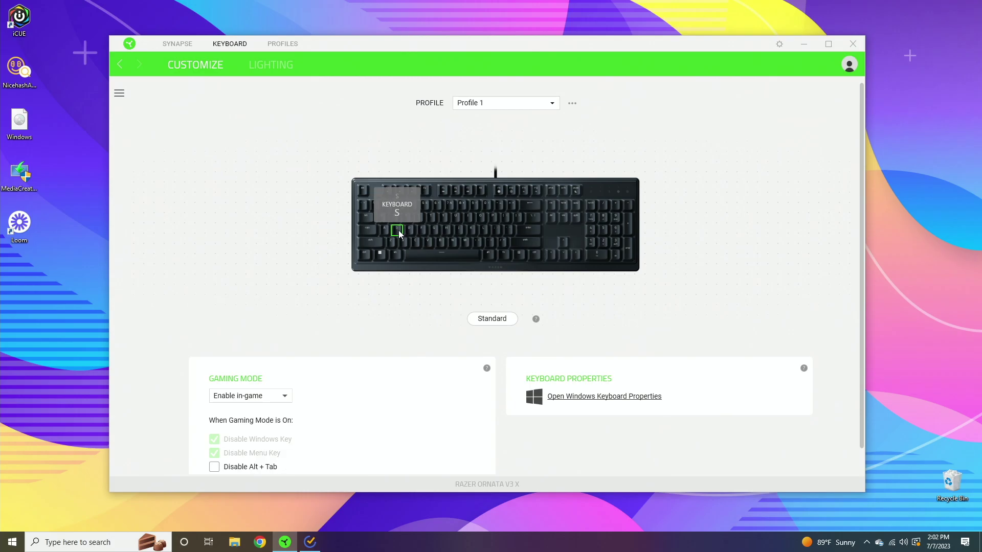
click(119, 92)
click(202, 209)
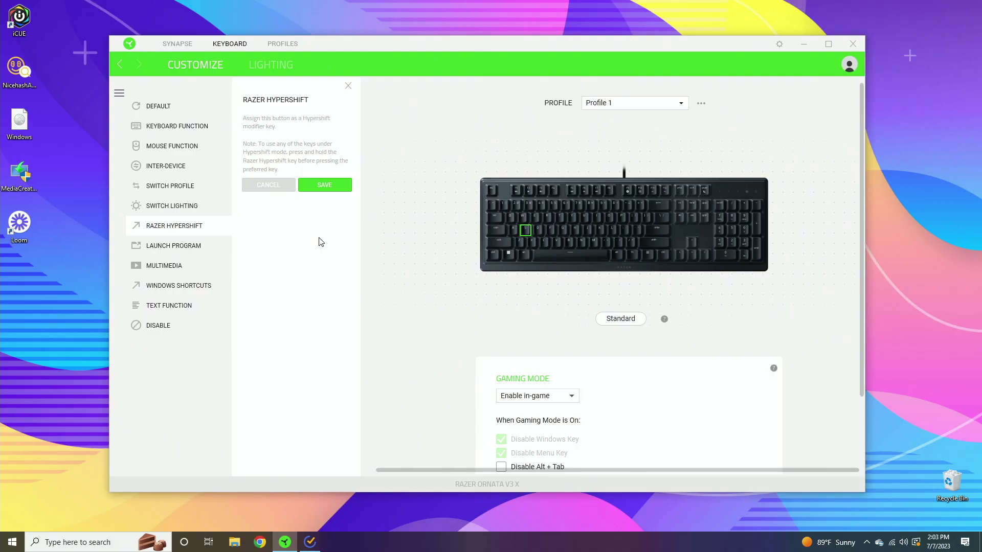
- Preview Hypershift and return to Standard, then set S to Launch Website instead of Launch Program
click(614, 322)
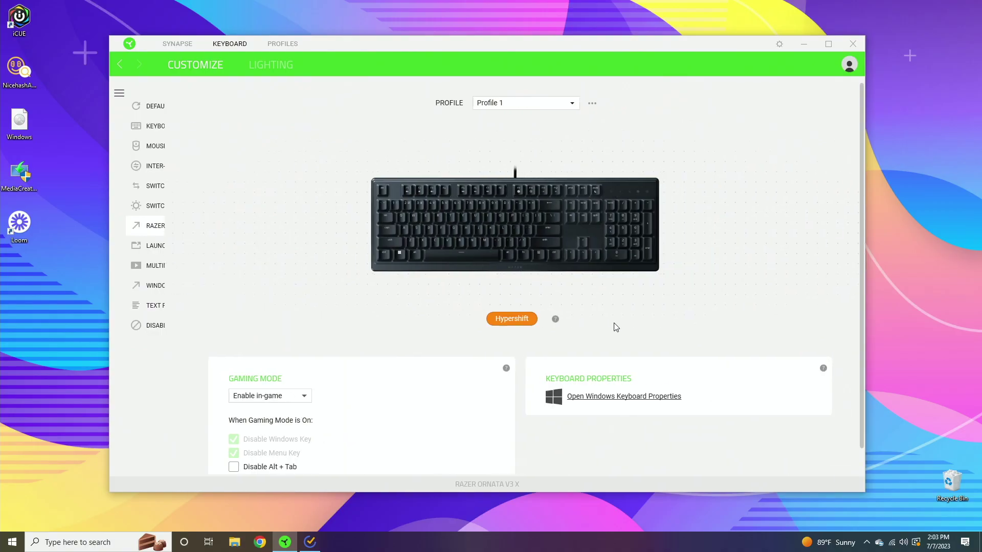
click(504, 318)
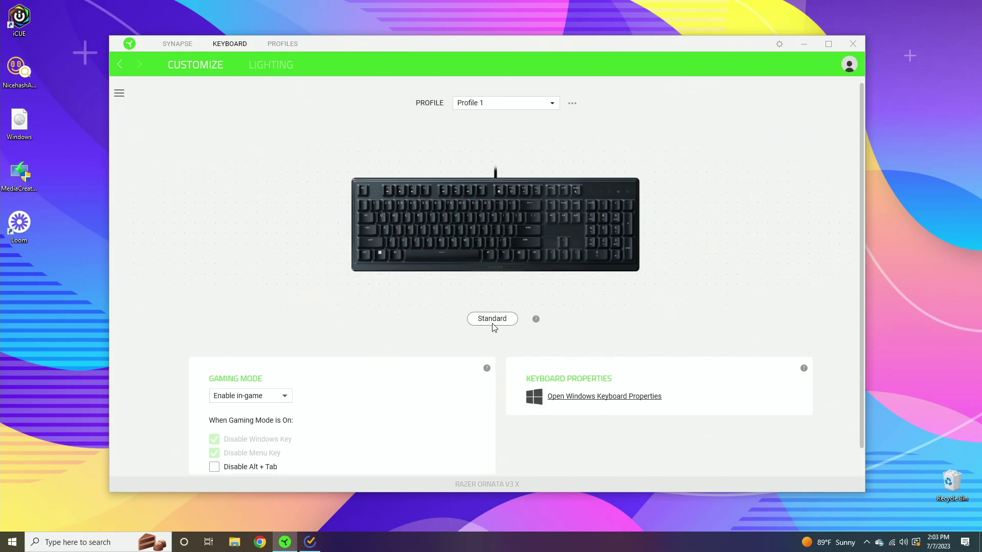
click(191, 246)
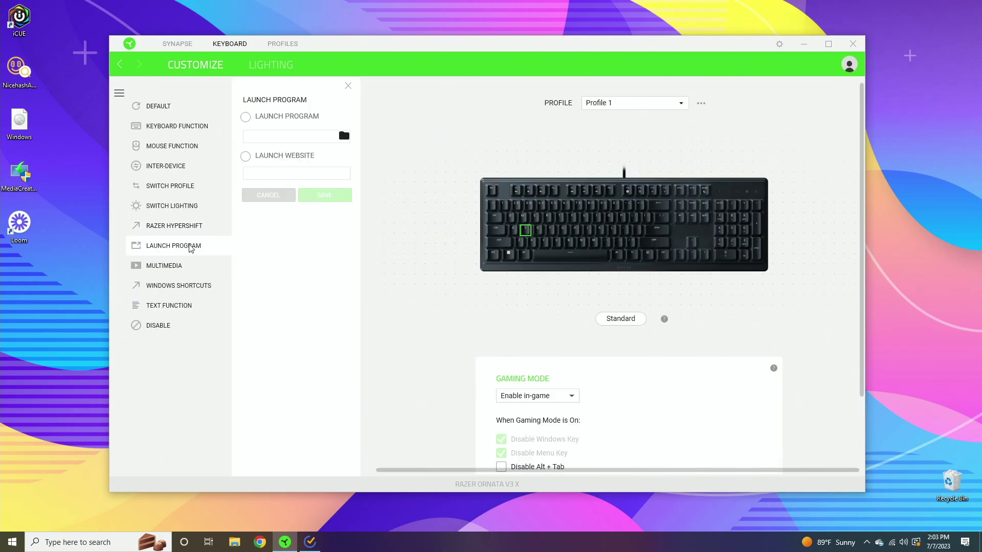
click(268, 117)
click(343, 135)
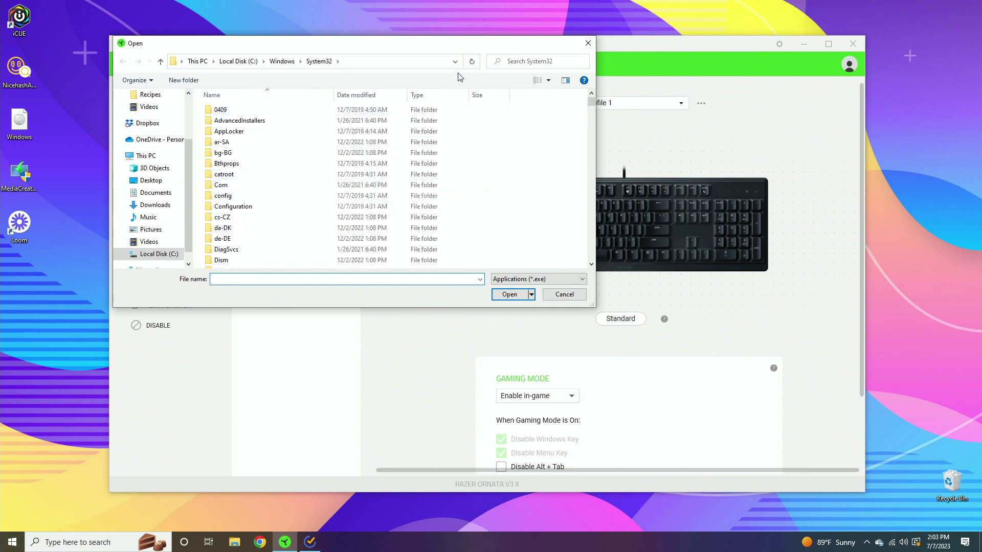
click(588, 43)
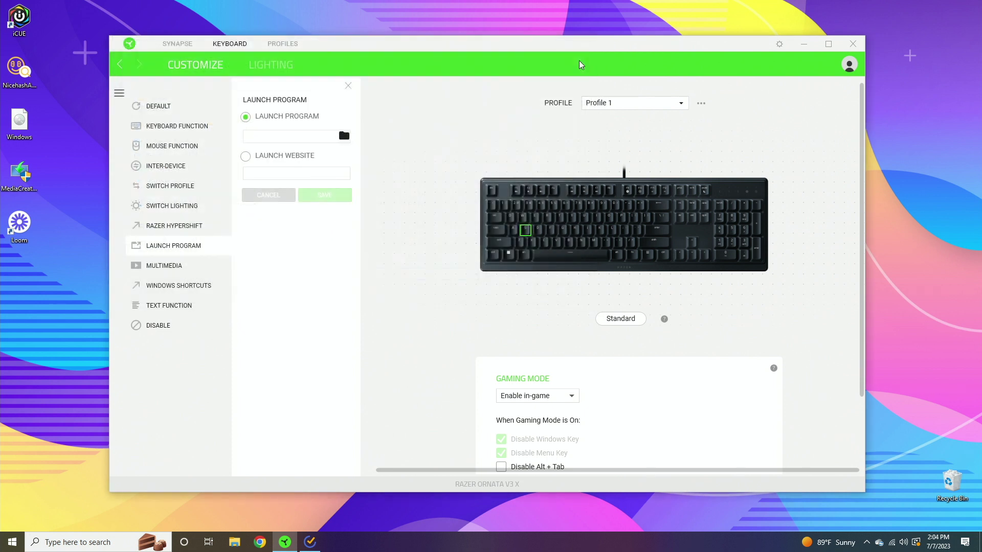
click(262, 156)
- Browse the S key's Multimedia functions and the Windows Shortcuts list
click(166, 266)
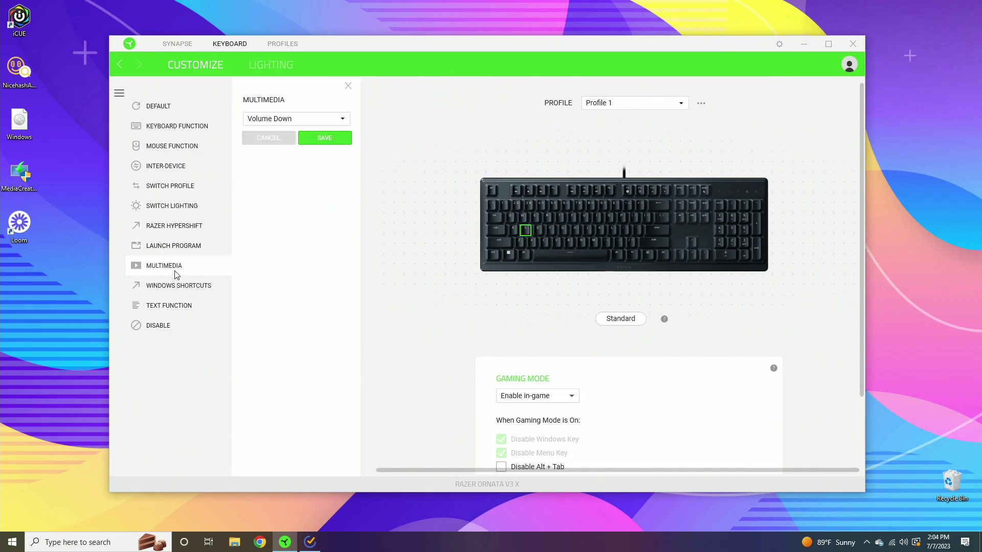
click(280, 119)
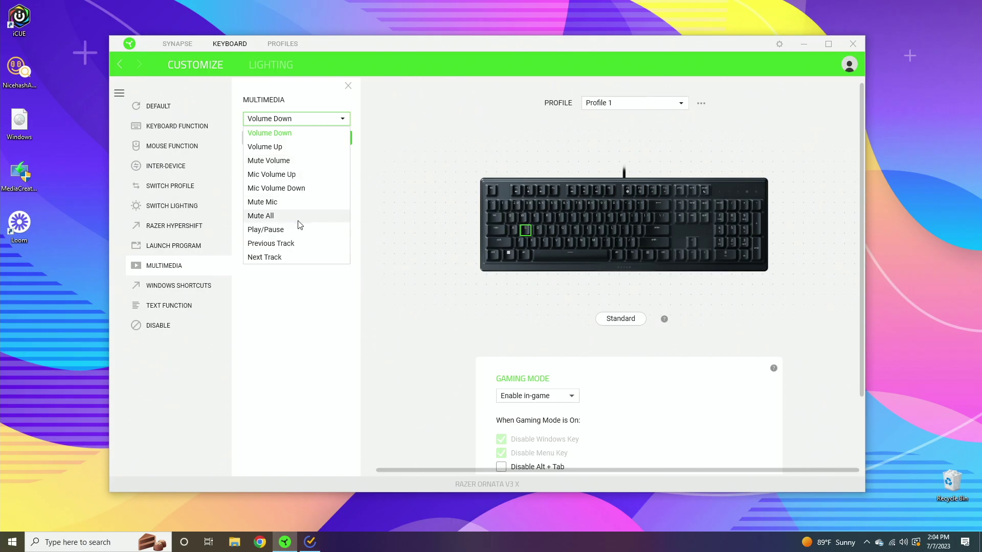
click(198, 289)
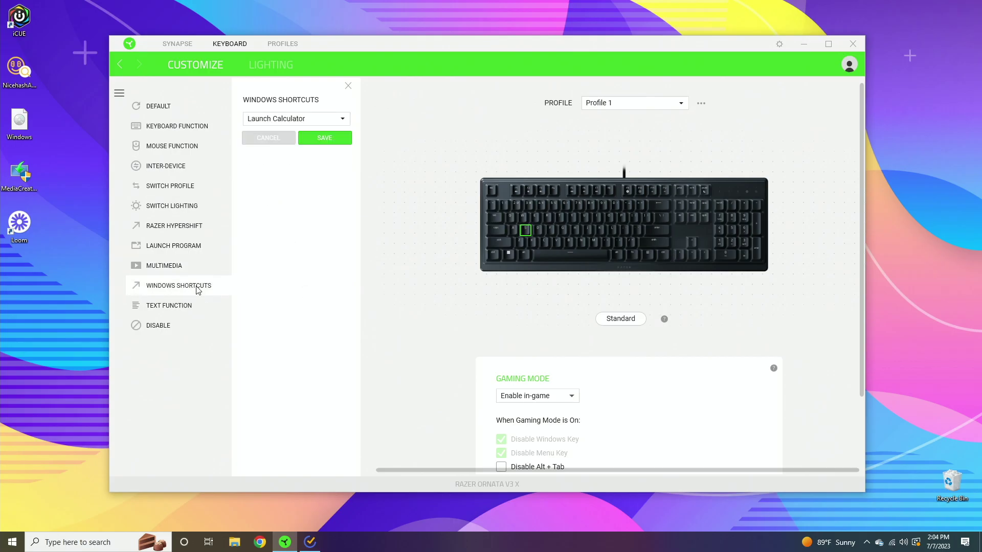
click(290, 120)
scroll(286, 194, down, 4)
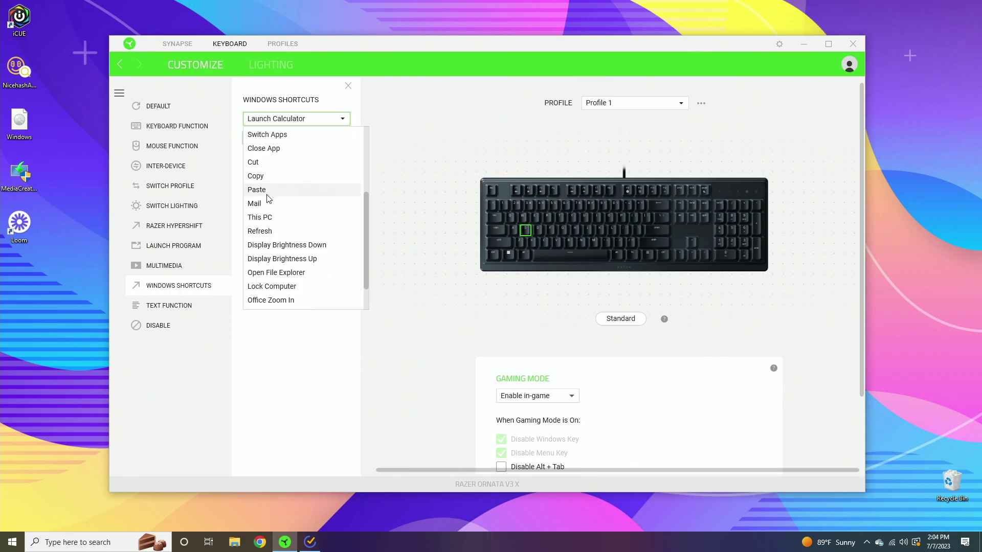
scroll(269, 199, up, 5)
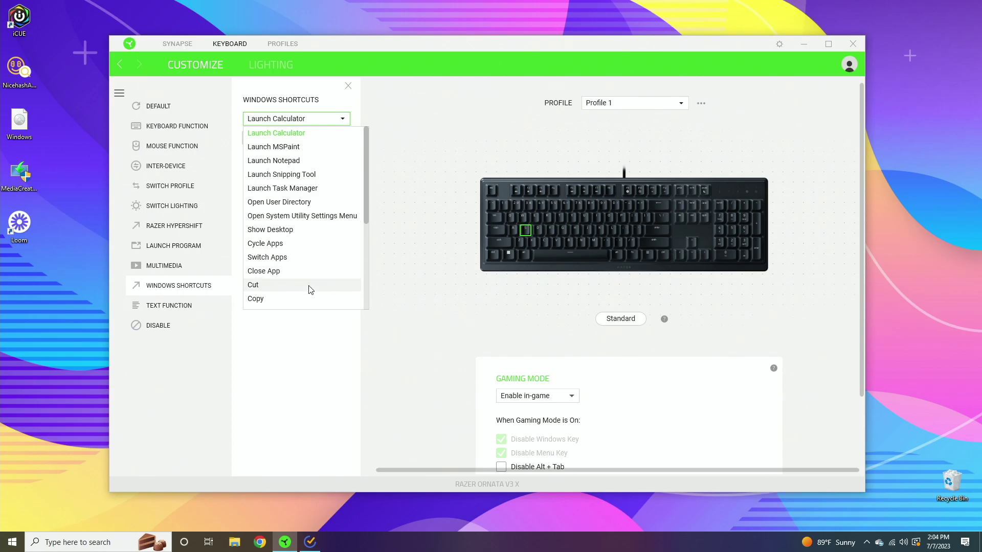
- Enter and select a sample greeting as the S key's text macro, then show Disable
click(186, 305)
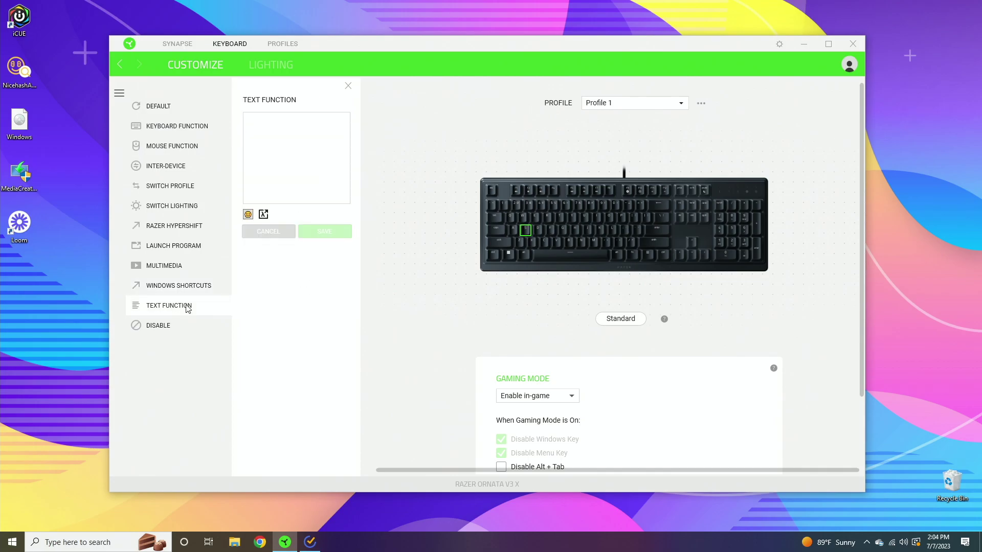
click(283, 142)
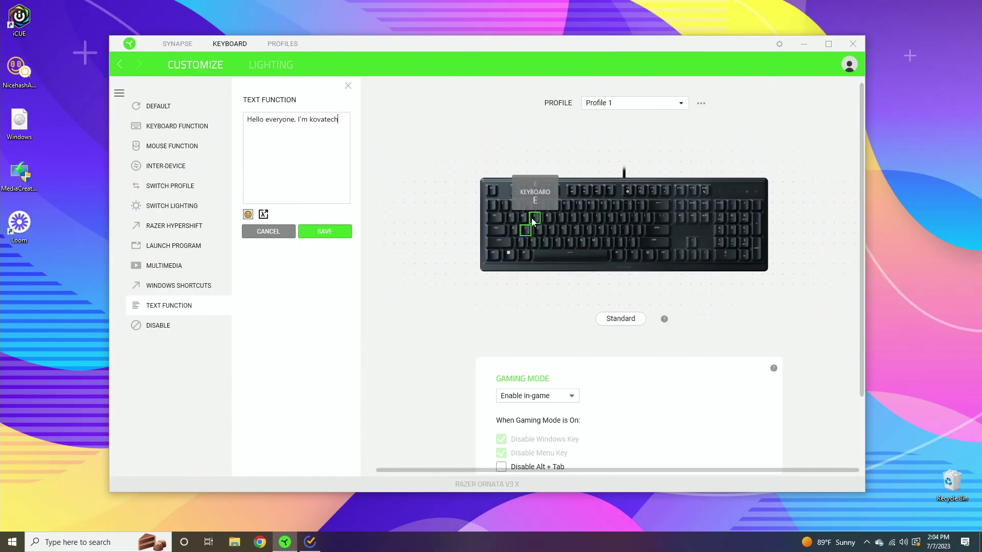
drag(338, 119, 249, 120)
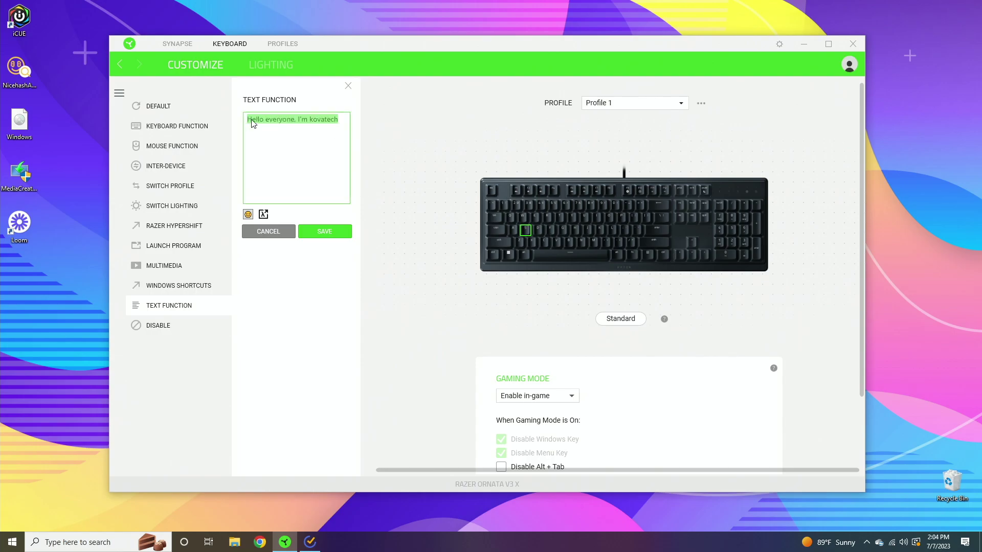
click(175, 325)
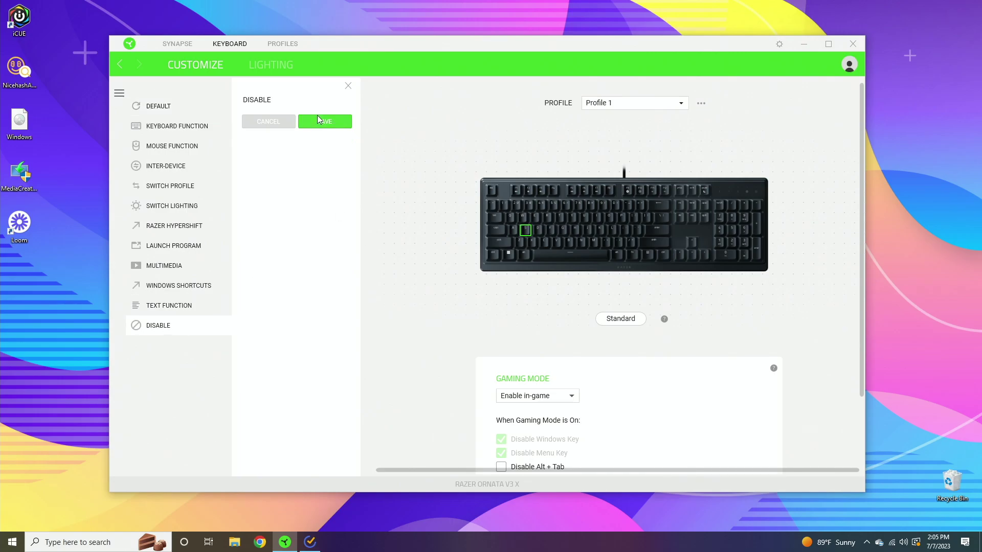
- Save the S key as disabled so it turns red, then show its Default remap option
click(319, 122)
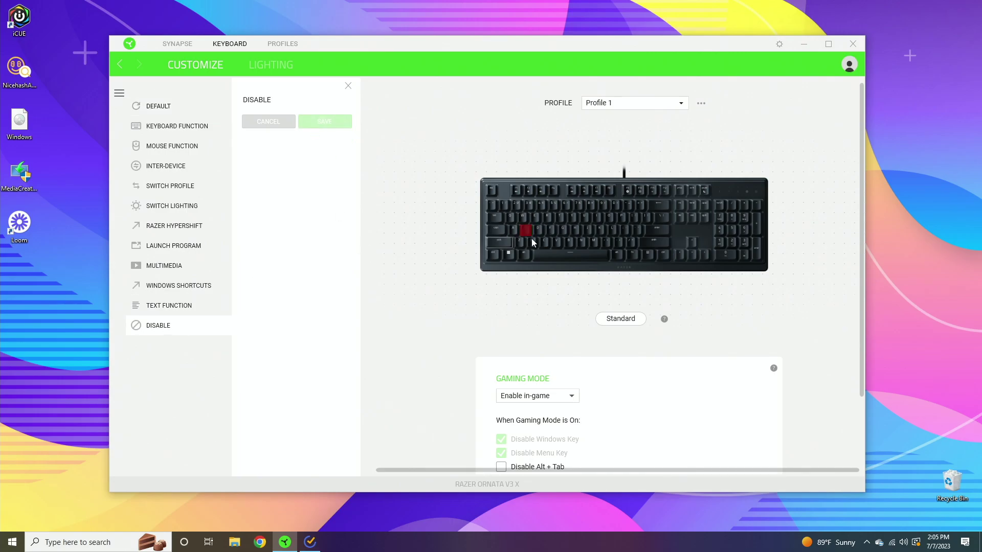
mouse_move(525, 233)
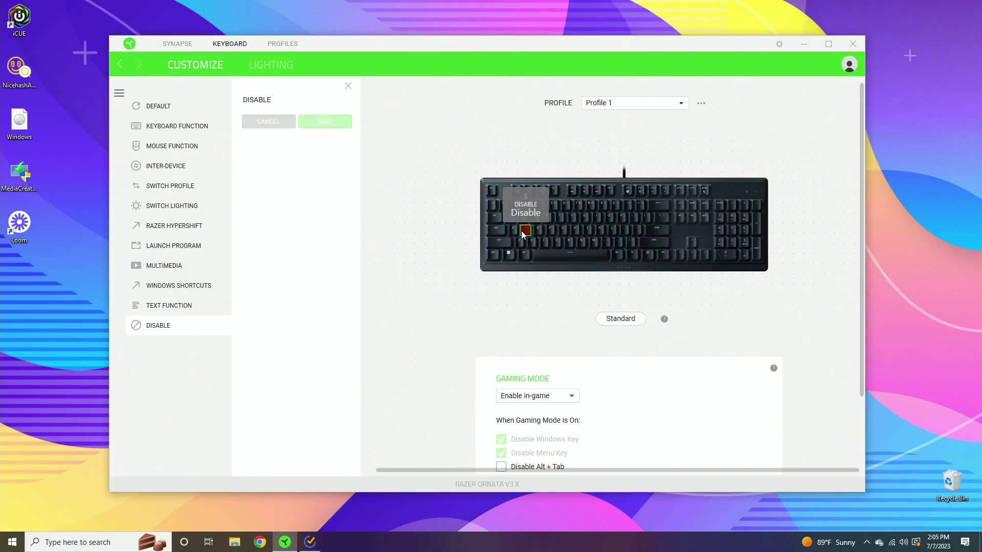
click(179, 110)
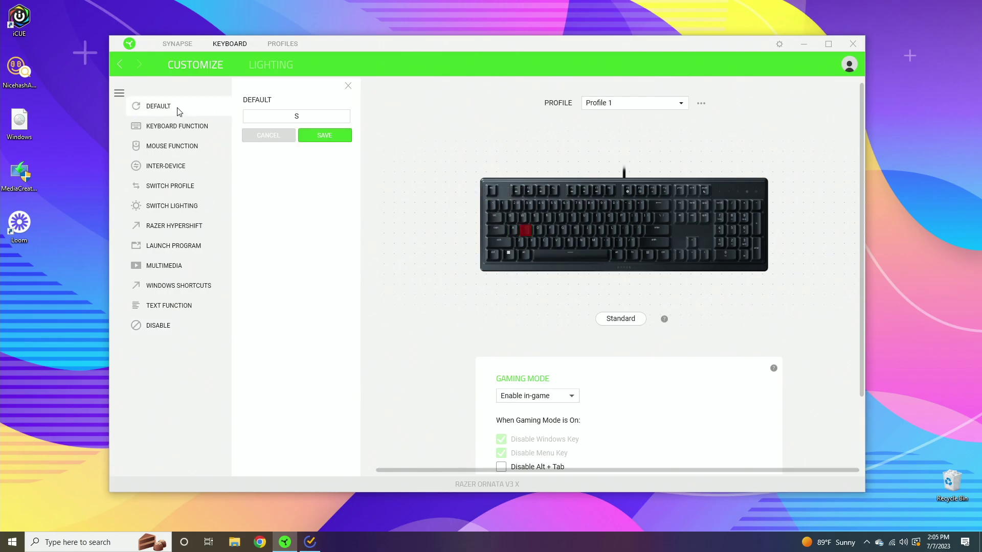